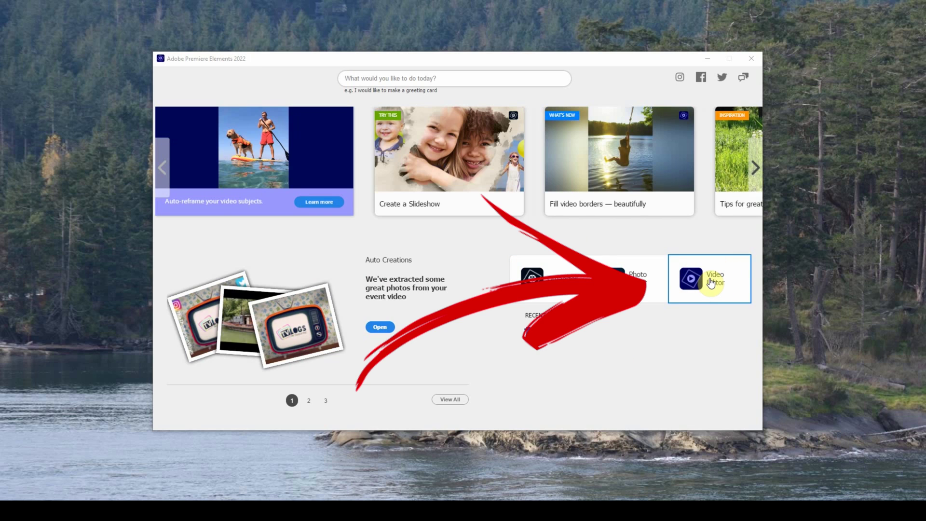
Step: Open the Video Editor in Expert mode from the Home Screen and bring up the File menu
{"action": "left_click", "coordinate": [710, 282]}
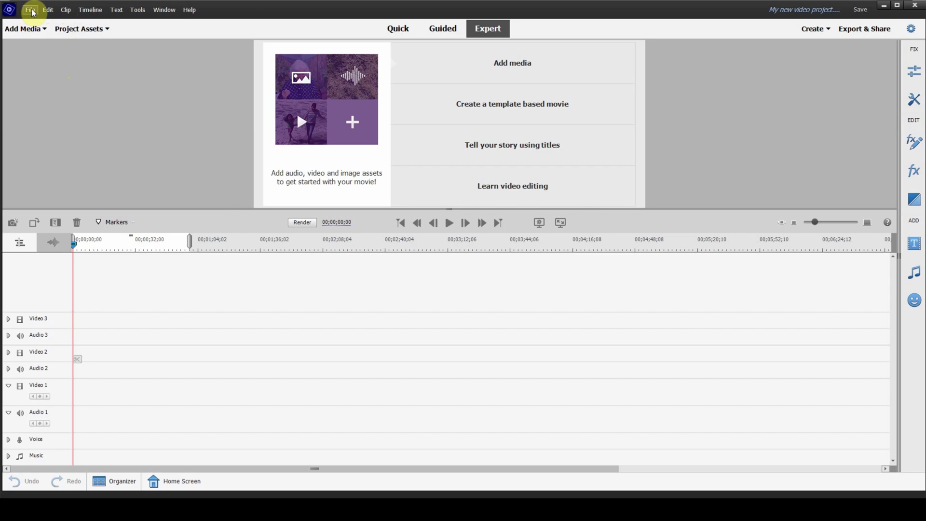
{"action": "left_click", "coordinate": [31, 10]}
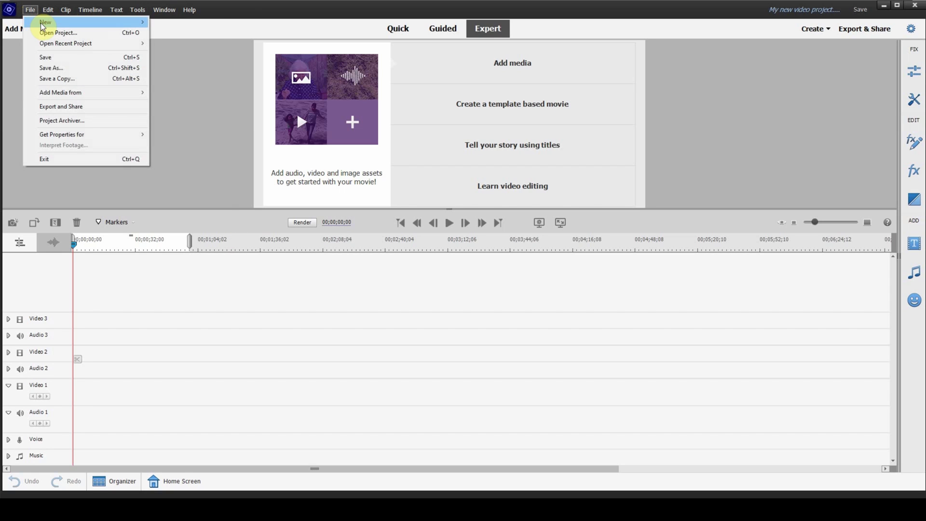
Step: Start a new project and switch its preset from Landscape to Portrait 9x16 1080x1920 29.97fps
{"action": "mouse_move", "coordinate": [44, 23]}
{"action": "left_click", "coordinate": [170, 21]}
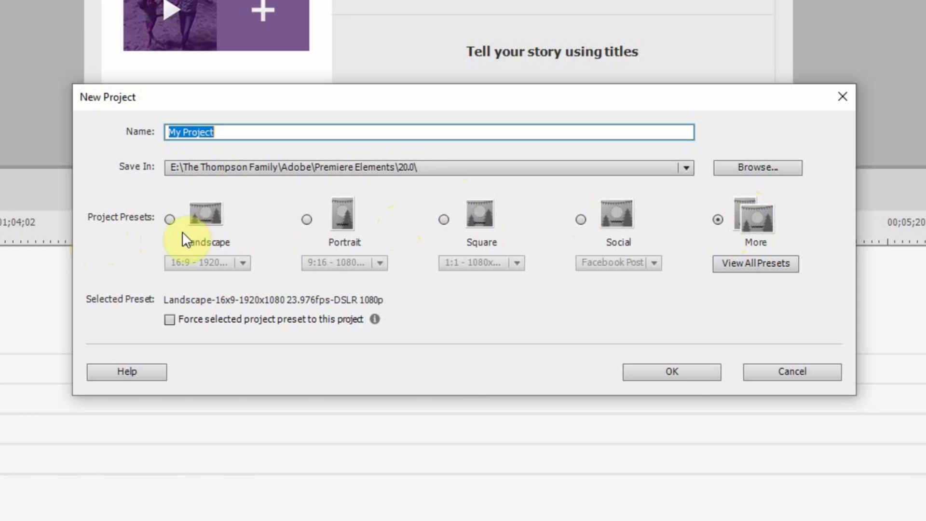
{"action": "left_click", "coordinate": [168, 219]}
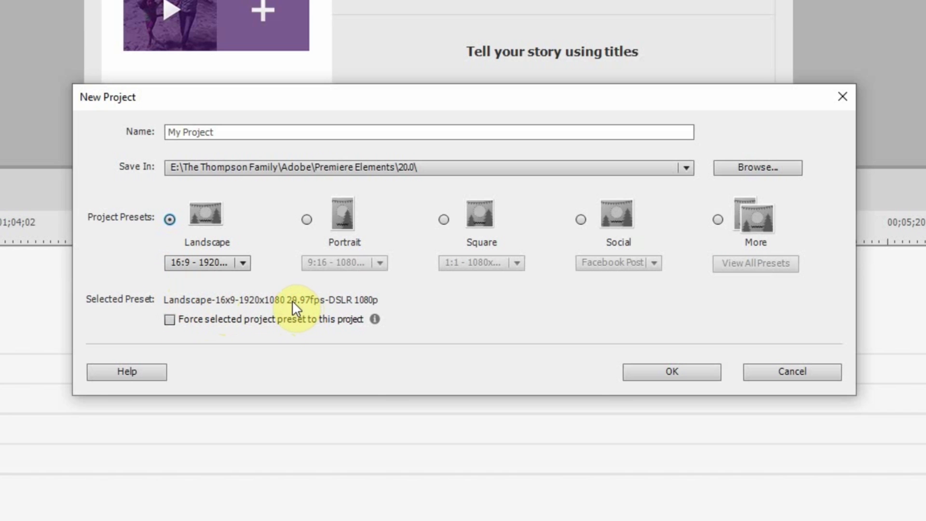
{"action": "left_click", "coordinate": [243, 263]}
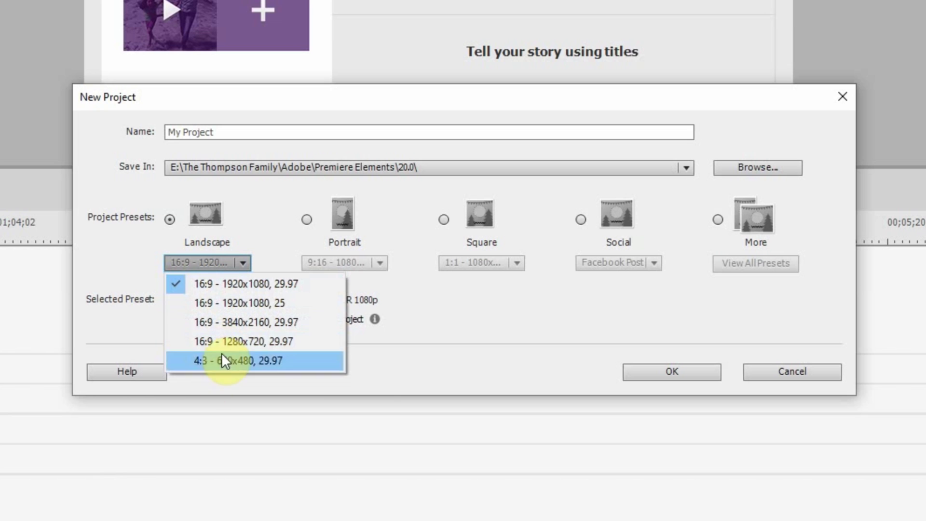
{"action": "left_click", "coordinate": [306, 220]}
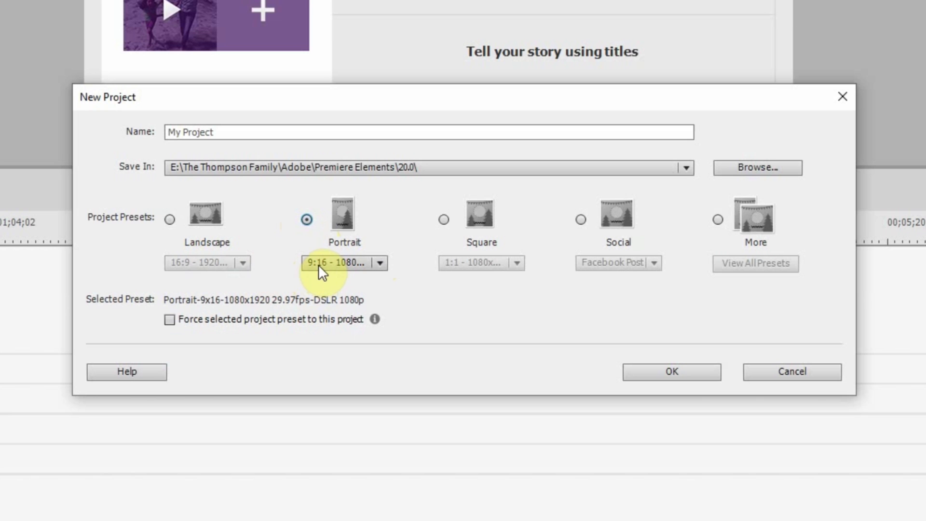
Step: Try the Square preset, then set the project to Social with the Youtube preset, 1920x1080 29.97fps
{"action": "left_click", "coordinate": [381, 262]}
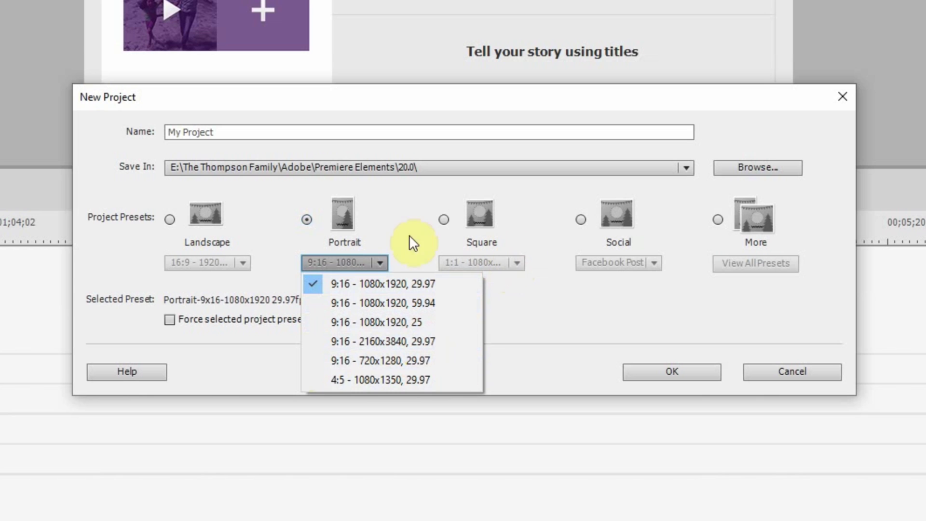
{"action": "left_click", "coordinate": [443, 221]}
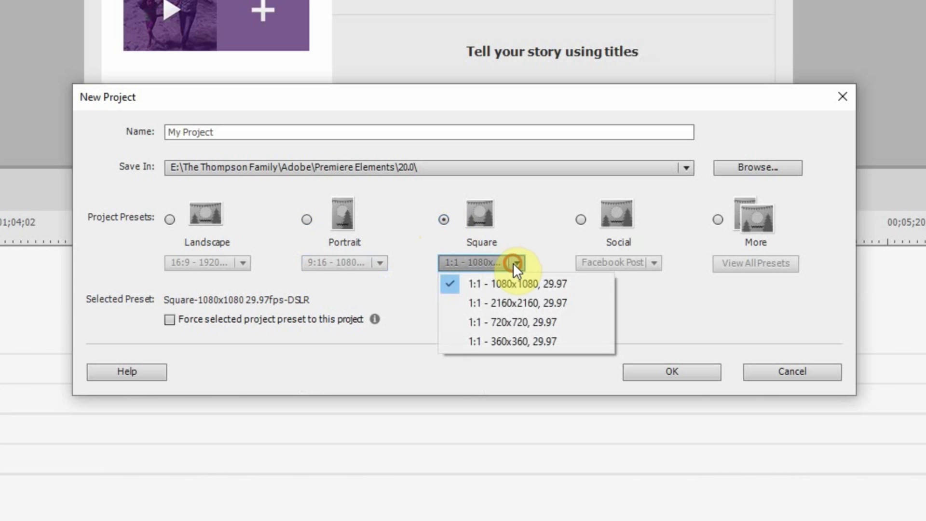
{"action": "left_click", "coordinate": [584, 219]}
{"action": "left_click", "coordinate": [647, 265]}
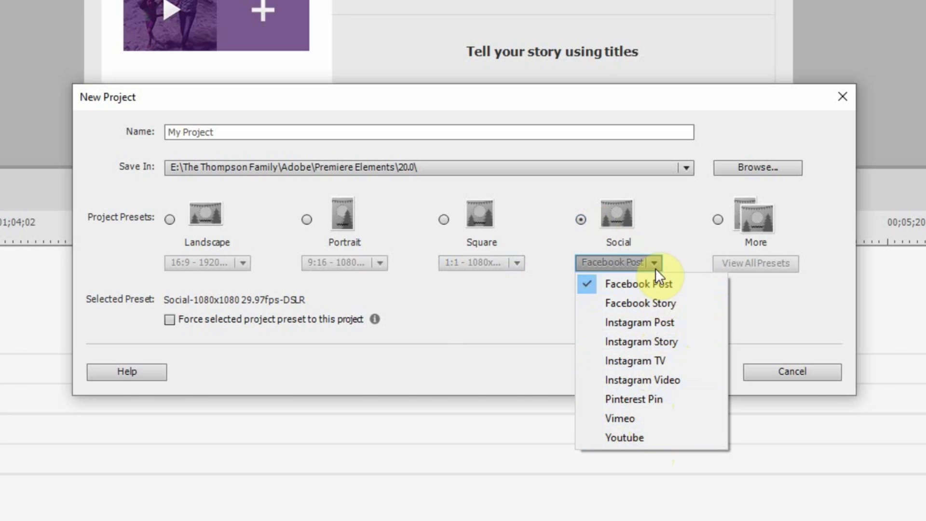
{"action": "left_click", "coordinate": [622, 436]}
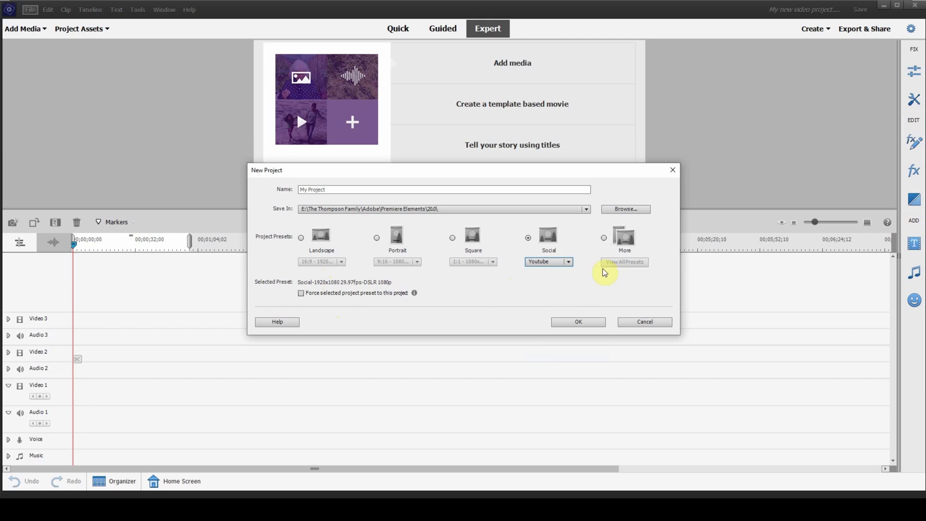
Step: In Change Settings, list presets by video standard and pick the DSLR 1080p24 preset
{"action": "left_click", "coordinate": [604, 238]}
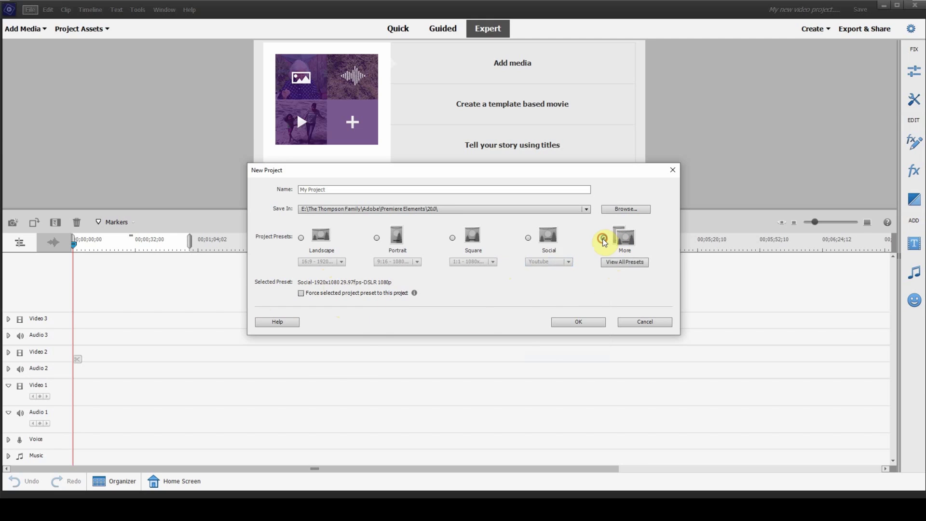
{"action": "left_click", "coordinate": [618, 265]}
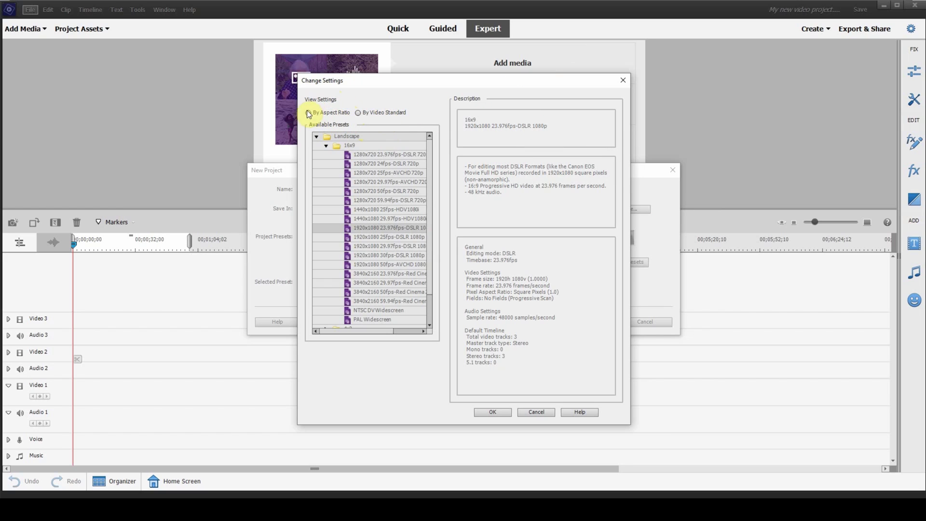
{"action": "left_click", "coordinate": [358, 113]}
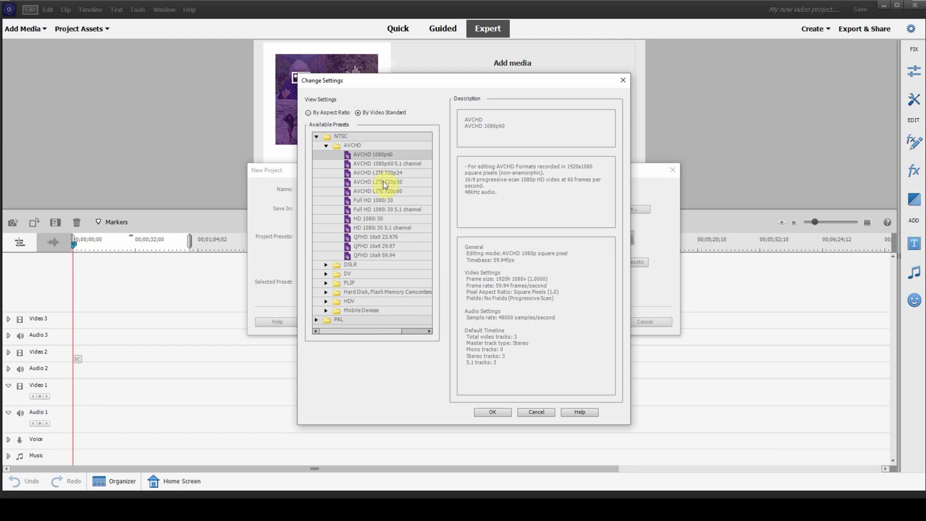
{"action": "left_click", "coordinate": [356, 265]}
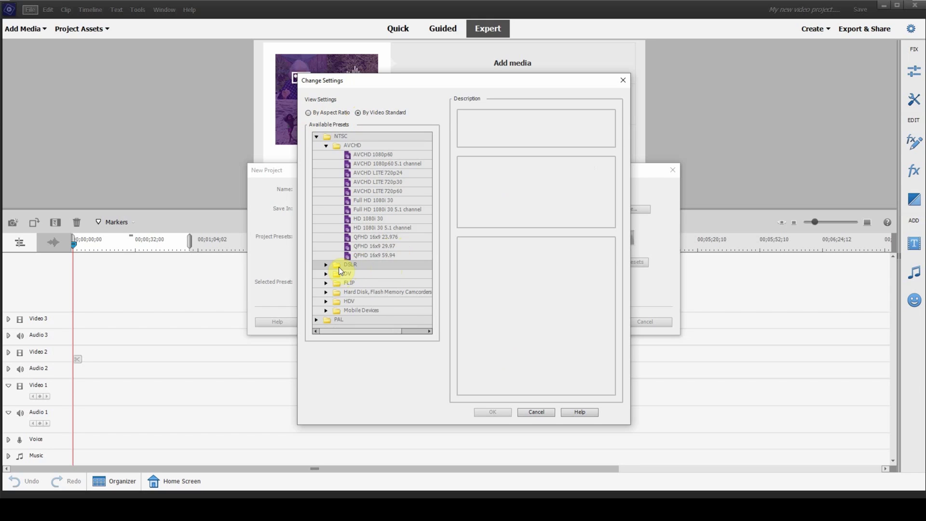
{"action": "double_click", "coordinate": [339, 267]}
{"action": "double_click", "coordinate": [369, 275]}
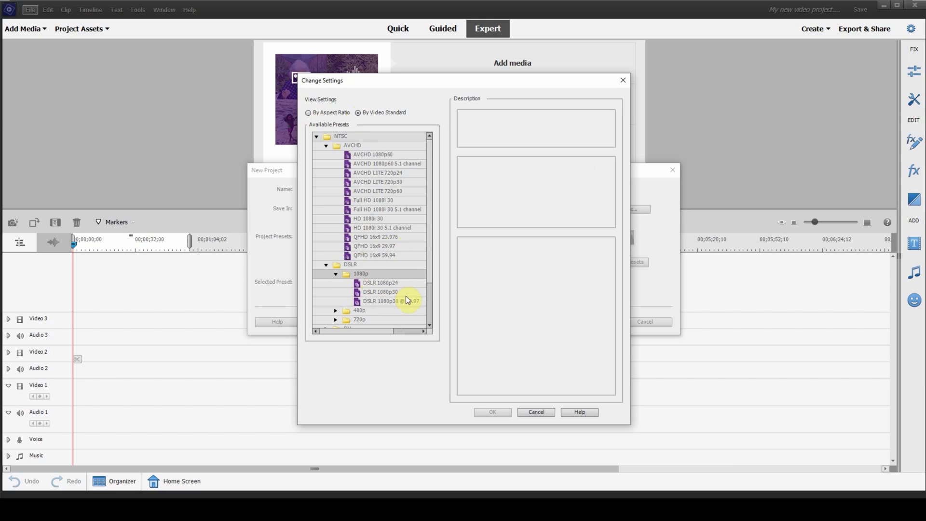
{"action": "left_click", "coordinate": [399, 284]}
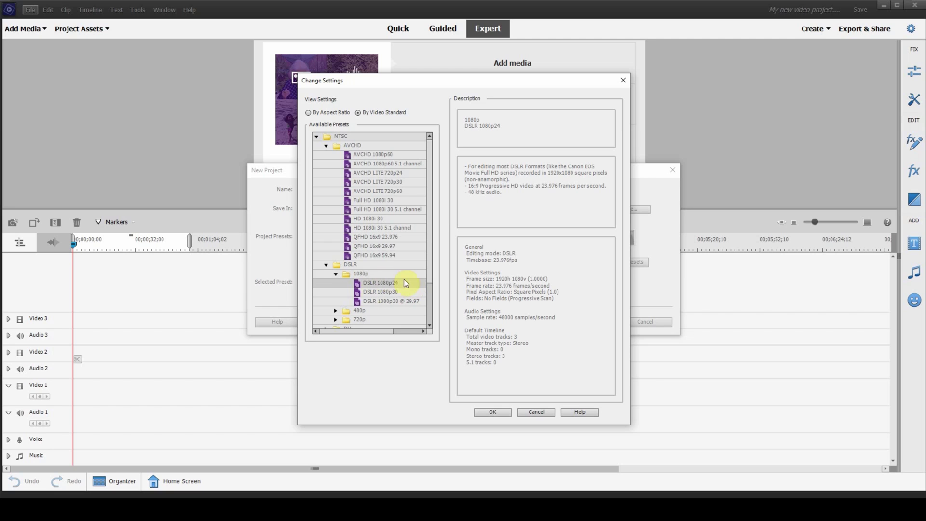
Step: Switch to aspect-ratio view, collapse Landscape, and expand Portrait 9x16 to list its presets
{"action": "left_click", "coordinate": [328, 113]}
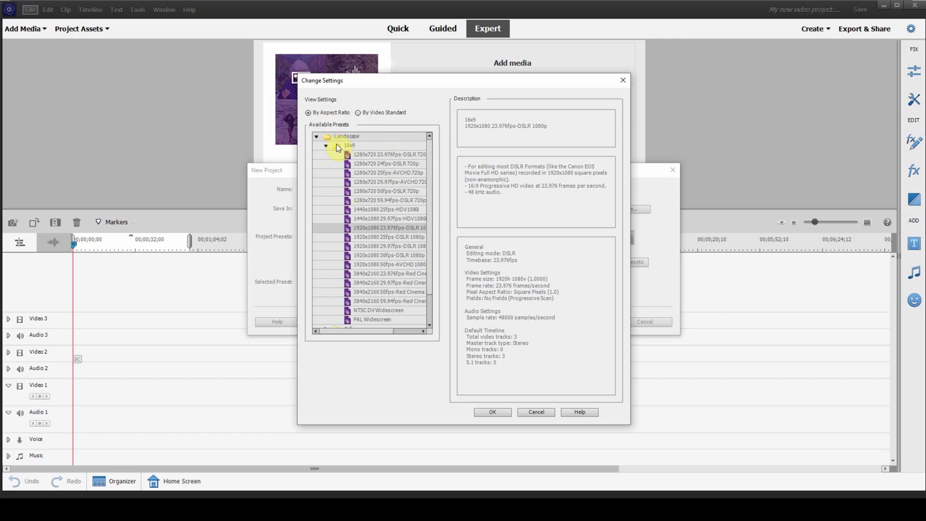
{"action": "left_click", "coordinate": [326, 146]}
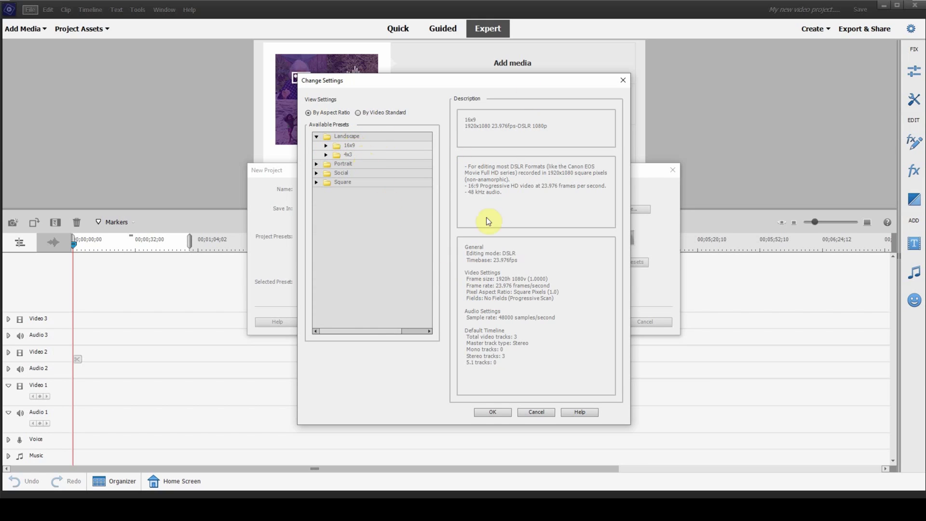
{"action": "left_click", "coordinate": [326, 146]}
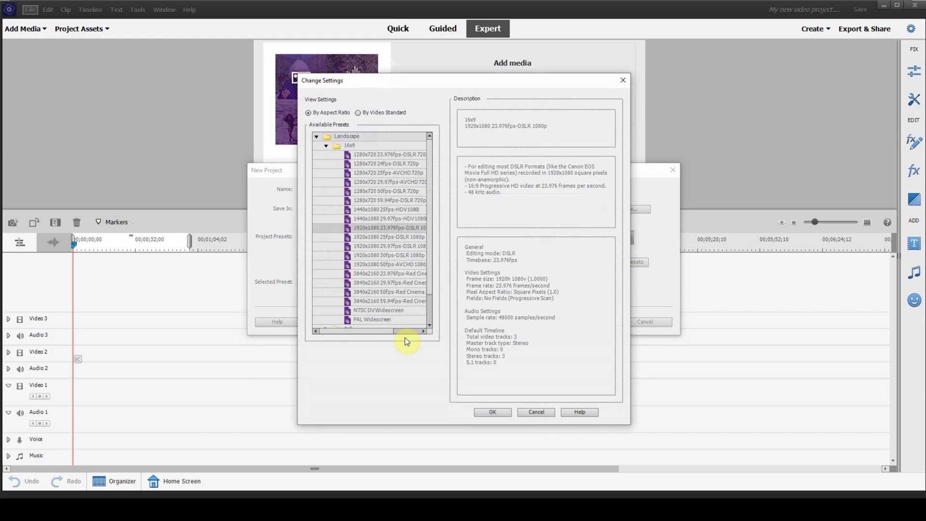
{"action": "mouse_move", "coordinate": [371, 332]}
{"action": "left_mouse_down"}
{"action": "mouse_move", "coordinate": [382, 331]}
{"action": "mouse_move", "coordinate": [366, 328]}
{"action": "left_mouse_up"}
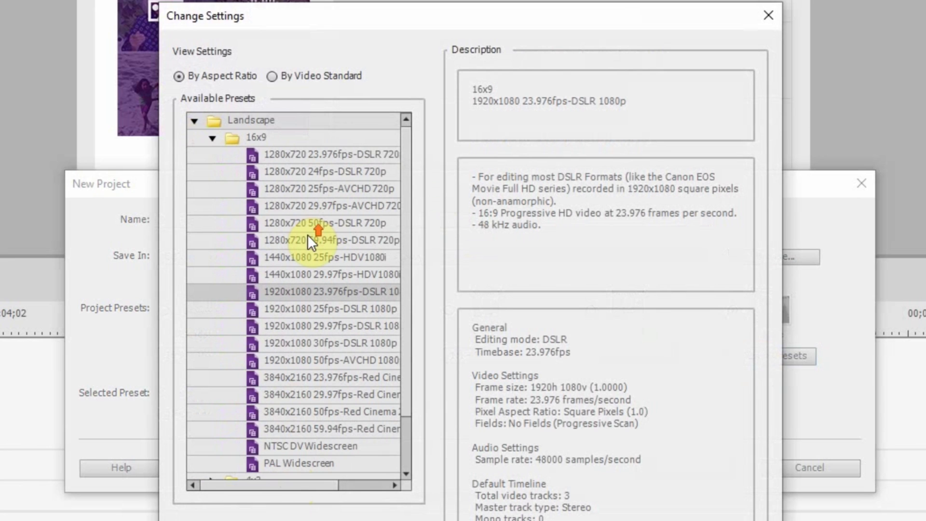
{"action": "left_click", "coordinate": [195, 120]}
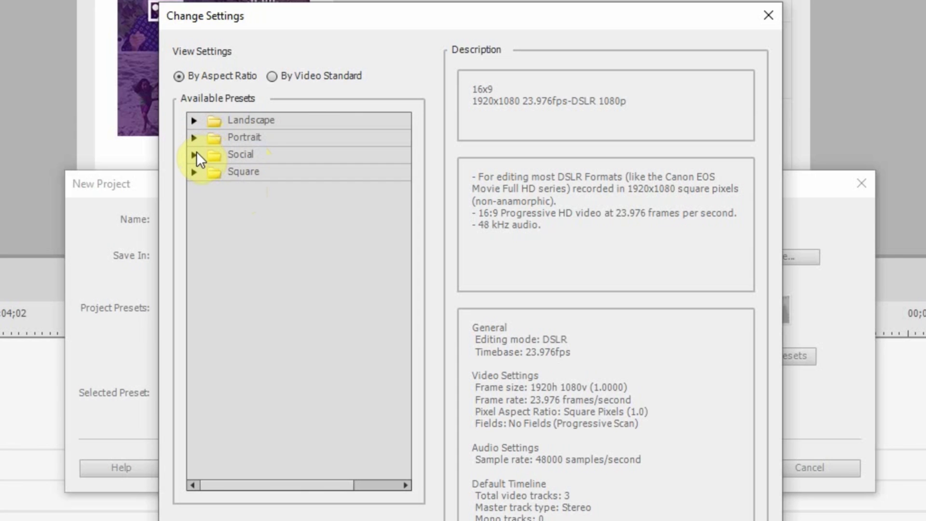
{"action": "left_click", "coordinate": [193, 137]}
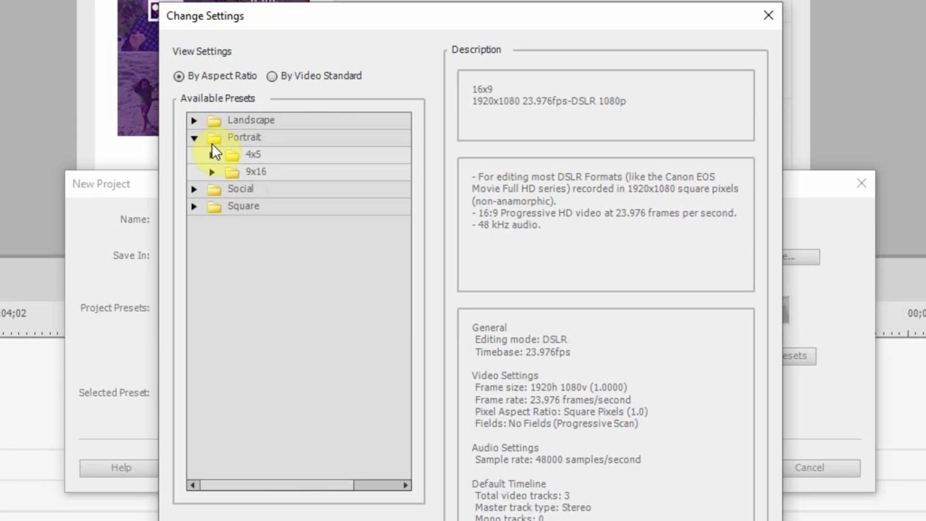
{"action": "left_click", "coordinate": [258, 172]}
{"action": "left_click", "coordinate": [208, 173]}
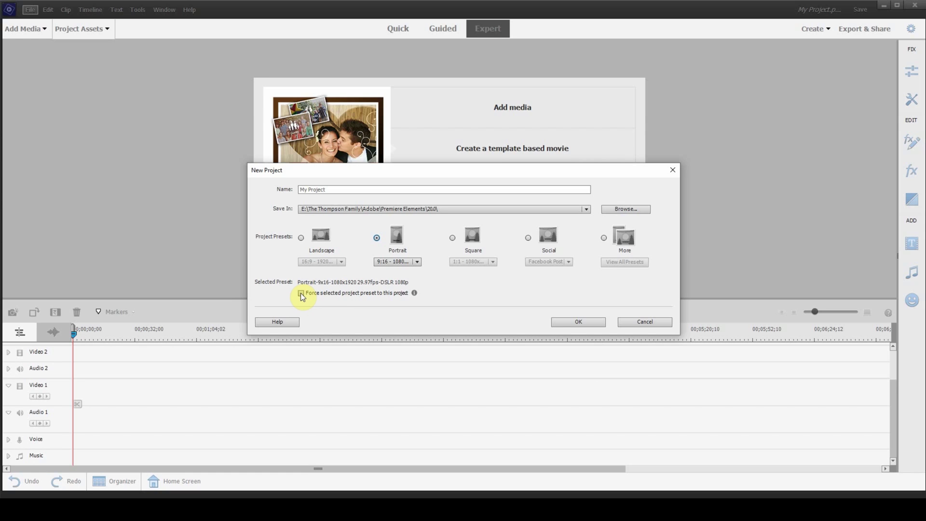
Step: Force the Portrait-9x16-1080x1920 29.97fps-DSLR 1080p preset onto My Project
{"action": "left_click", "coordinate": [301, 294]}
Step: Import two Bus clips, including 20210616_150203.mp4, into Project Assets
{"action": "left_click", "coordinate": [579, 322]}
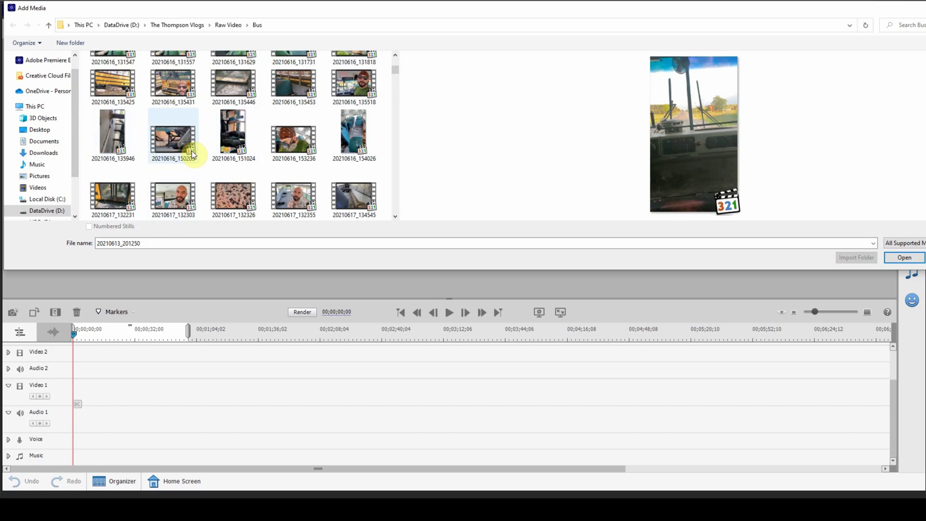
{"action": "left_click", "coordinate": [168, 141], "text": "ctrl"}
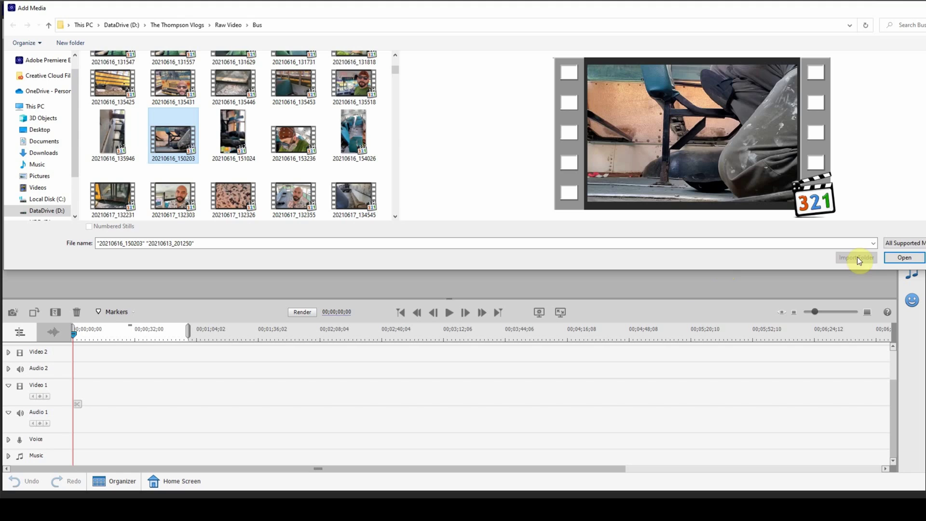
{"action": "left_click", "coordinate": [902, 258]}
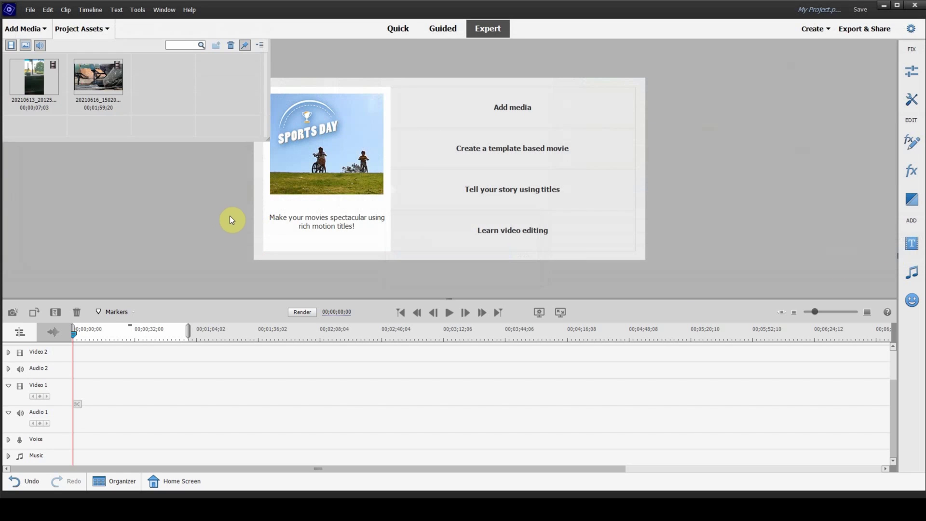
Step: Place the clips on Video 1 and scrub to about 00;00;20;14 to see the letterboxed clip
{"action": "left_click", "coordinate": [42, 75]}
{"action": "left_click_drag", "start_coordinate": [41, 71], "coordinate": [80, 425]}
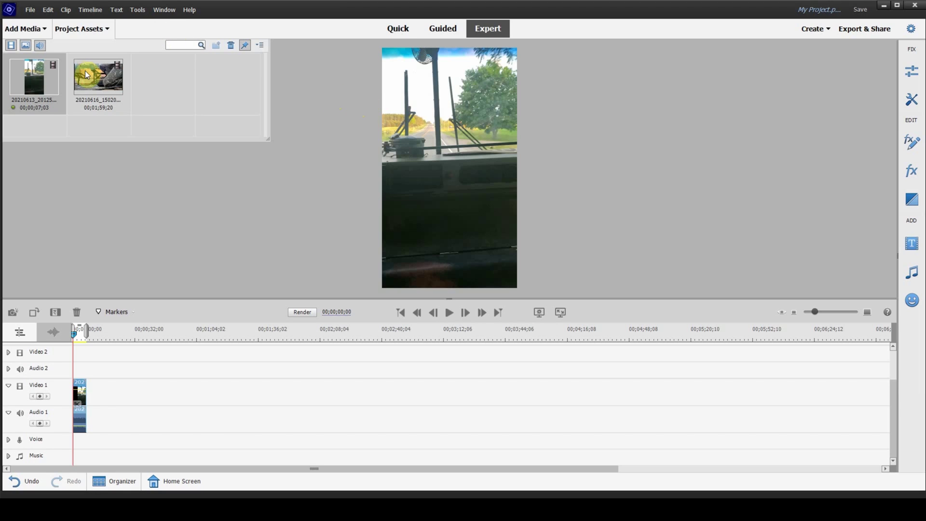
{"action": "left_click_drag", "start_coordinate": [91, 74], "coordinate": [92, 403]}
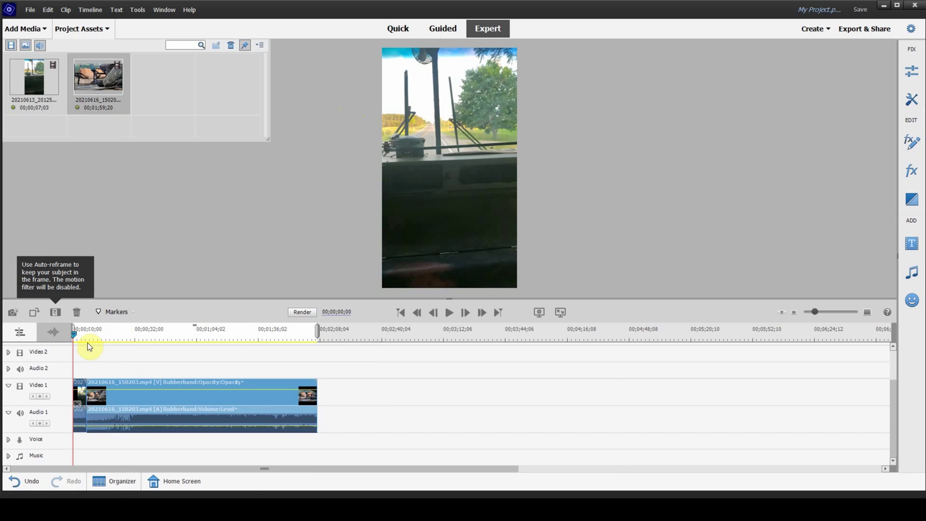
{"action": "left_click_drag", "start_coordinate": [74, 333], "coordinate": [113, 333]}
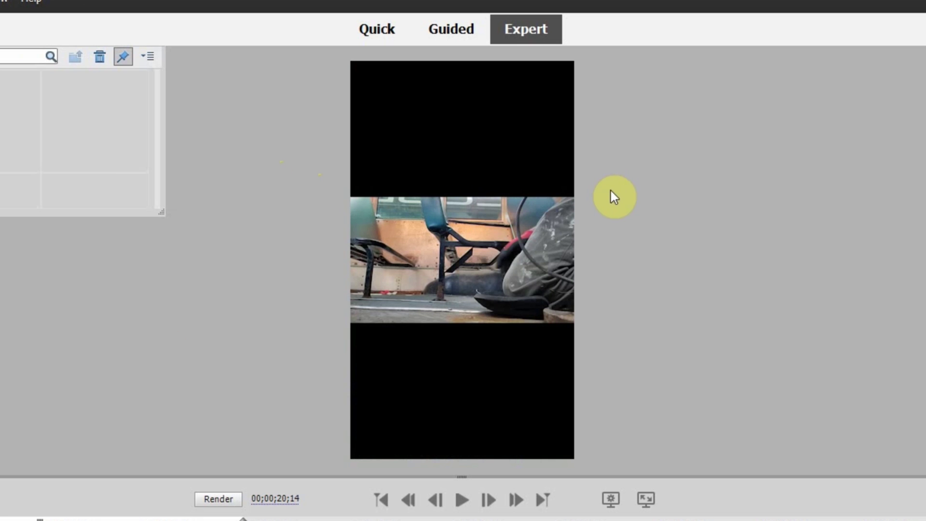
Step: Scale 20210616_150203.mp4 up to fill the 9:16 frame and nudge it left to frame the grinder
{"action": "left_click", "coordinate": [505, 251]}
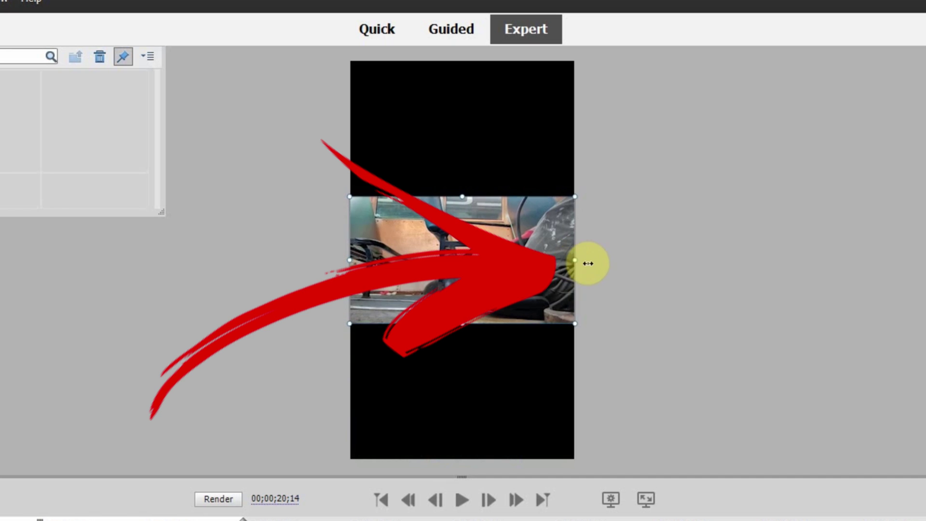
{"action": "left_click_drag", "start_coordinate": [581, 262], "coordinate": [815, 404]}
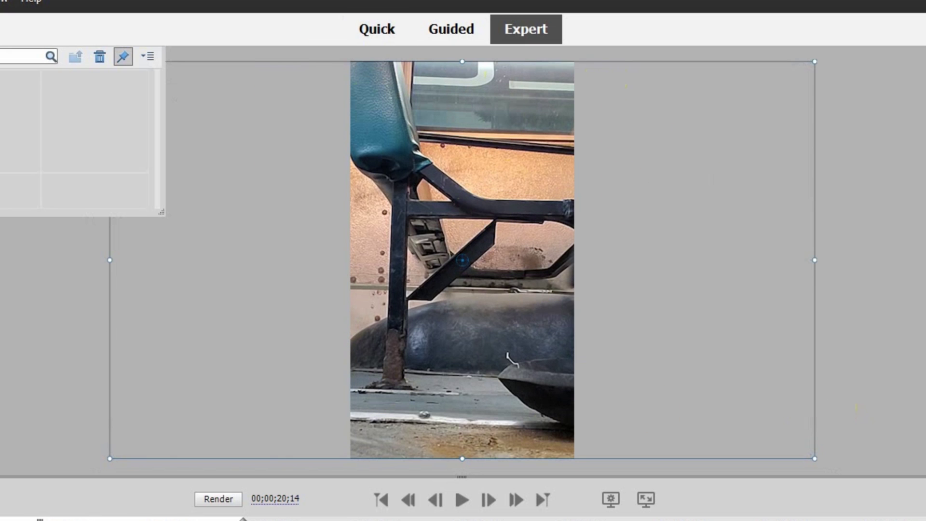
{"action": "left_click", "coordinate": [516, 247]}
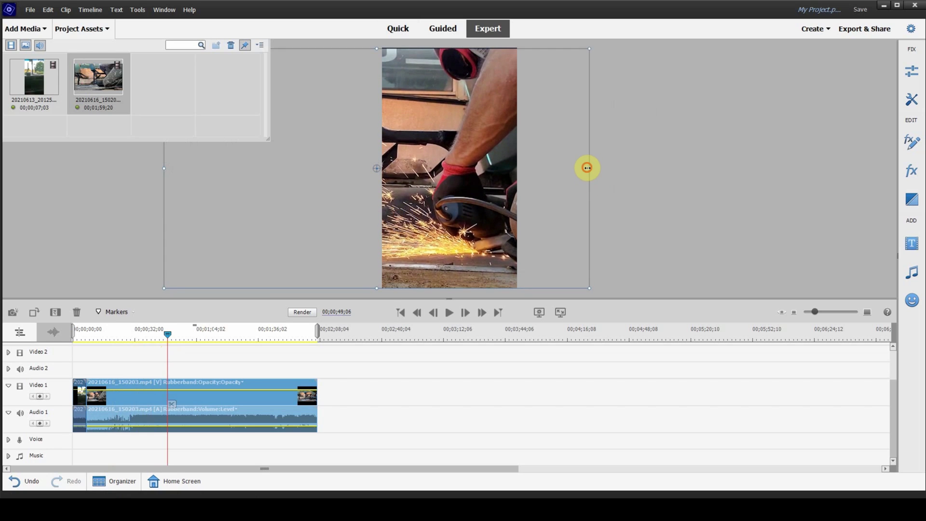
{"action": "left_click_drag", "start_coordinate": [589, 167], "coordinate": [592, 168]}
{"action": "left_click_drag", "start_coordinate": [470, 187], "coordinate": [462, 185]}
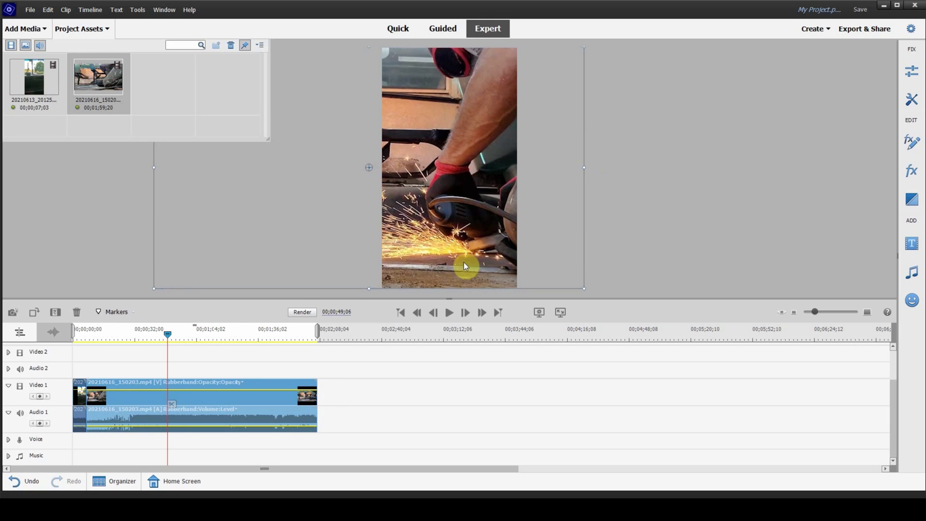
{"action": "left_click", "coordinate": [448, 313]}
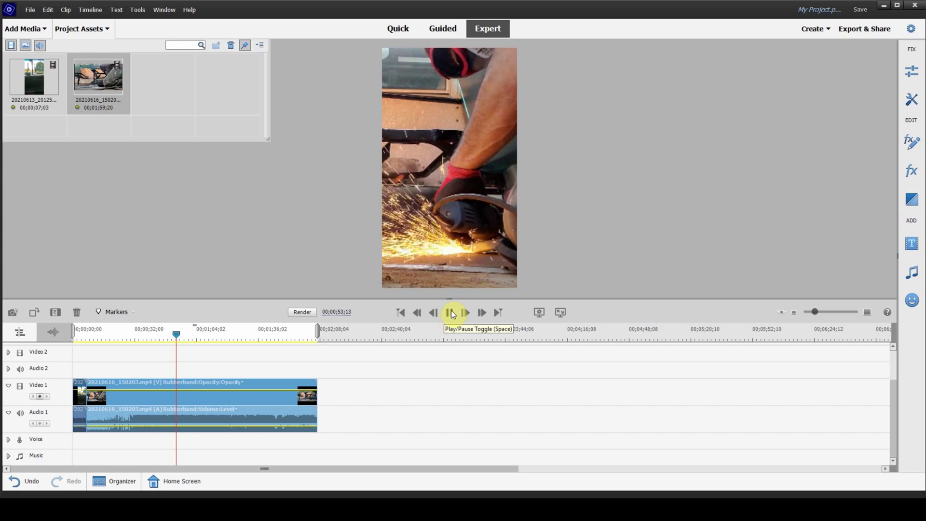
{"action": "left_click", "coordinate": [451, 313]}
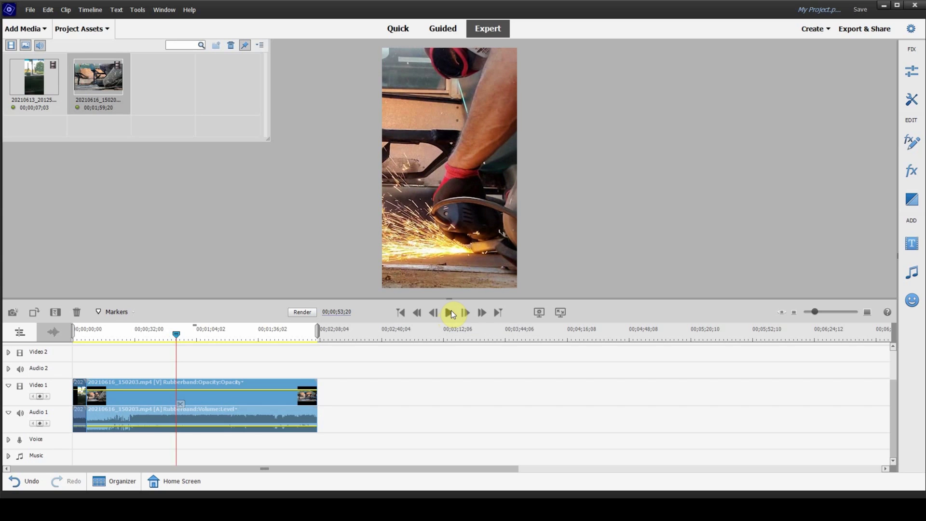